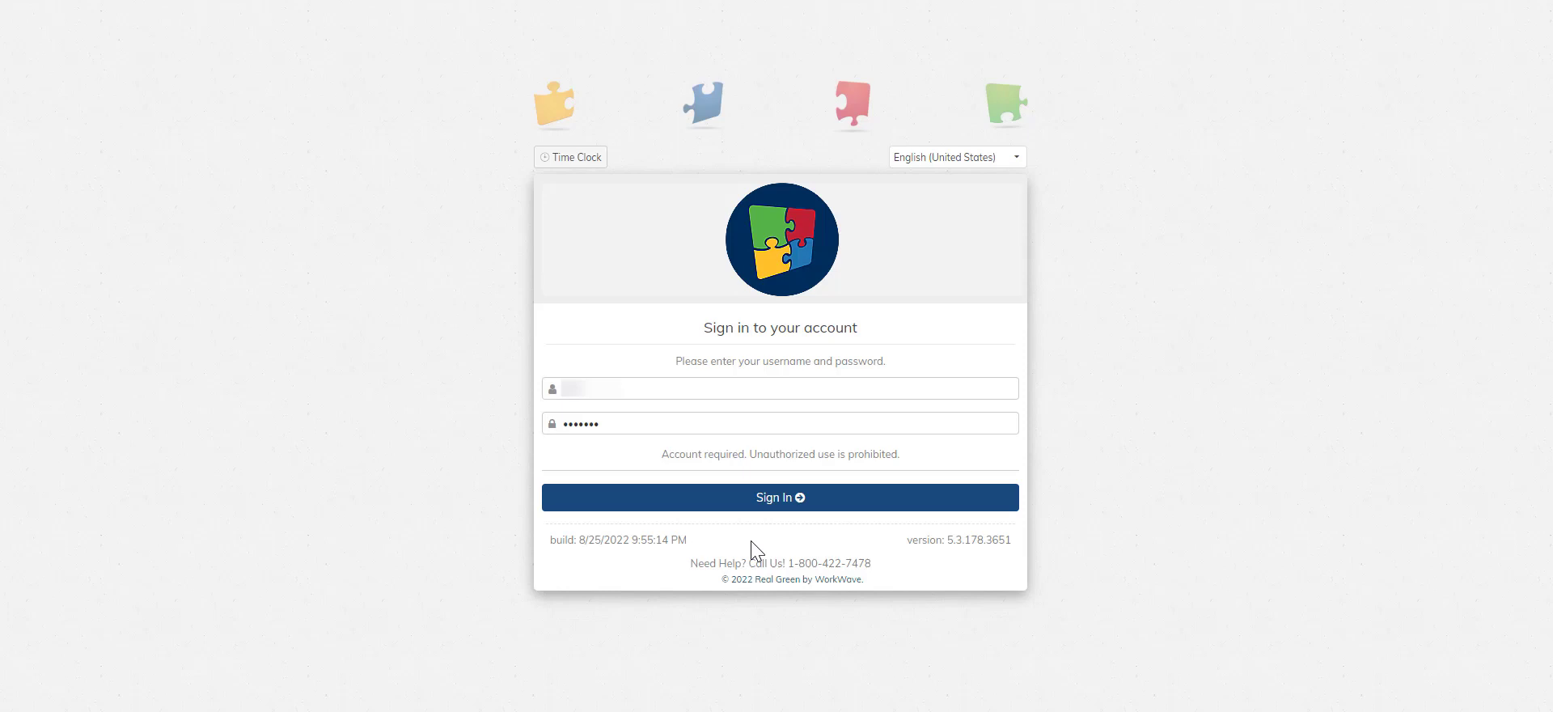
# Step: Sign in to the WorkWave Service Assistant account with username and password
pyautogui.click(765, 502)
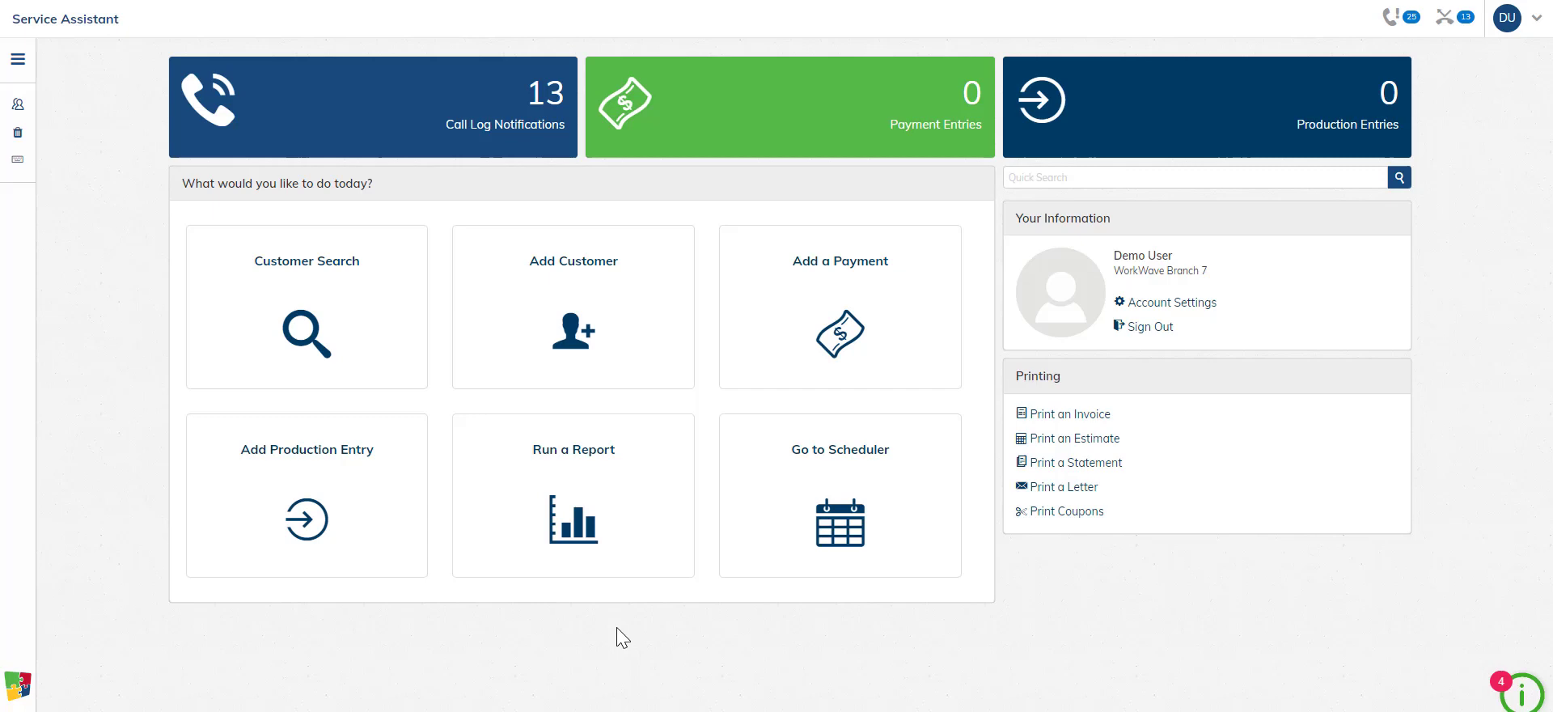
# Step: Go to Settings > Security Level Setup from the main menu
pyautogui.click(18, 58)
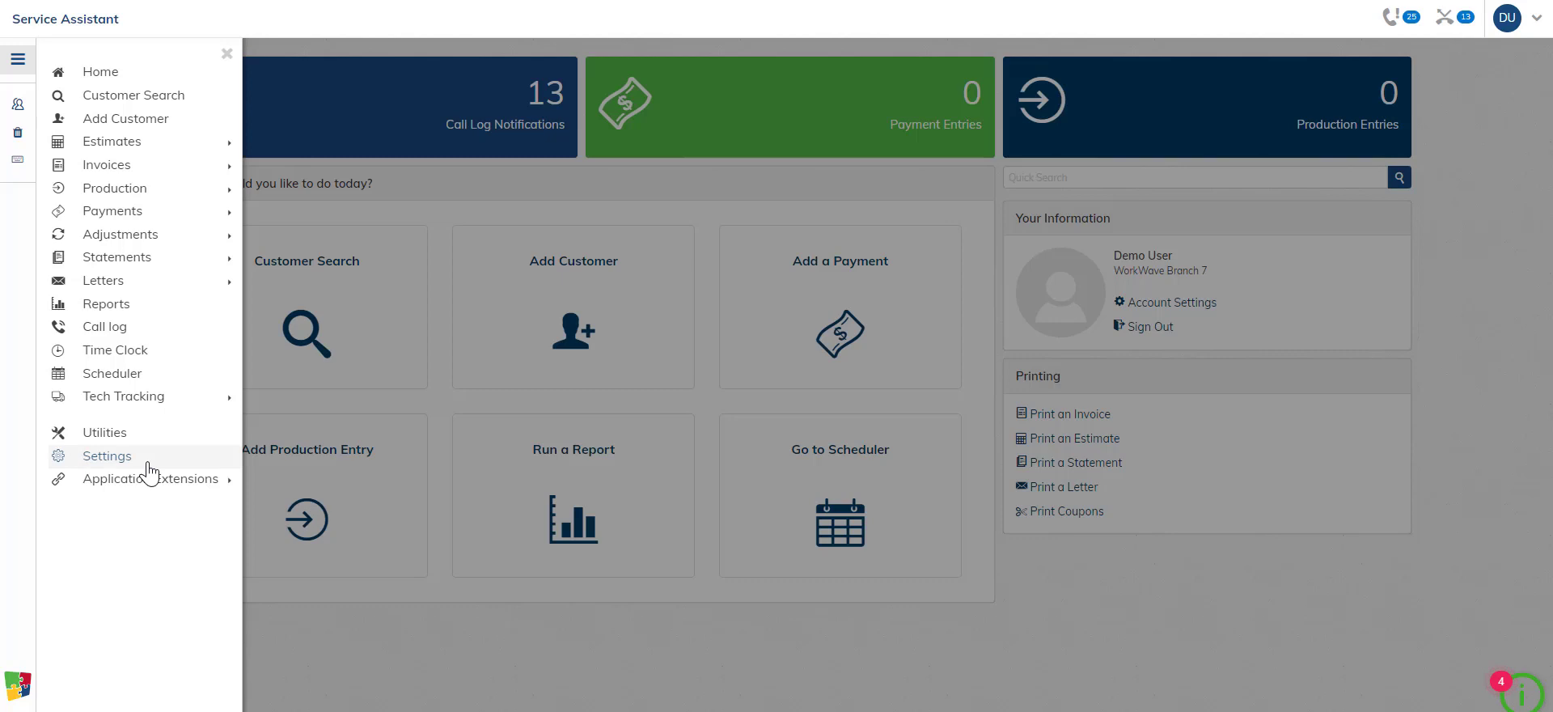
pyautogui.click(148, 459)
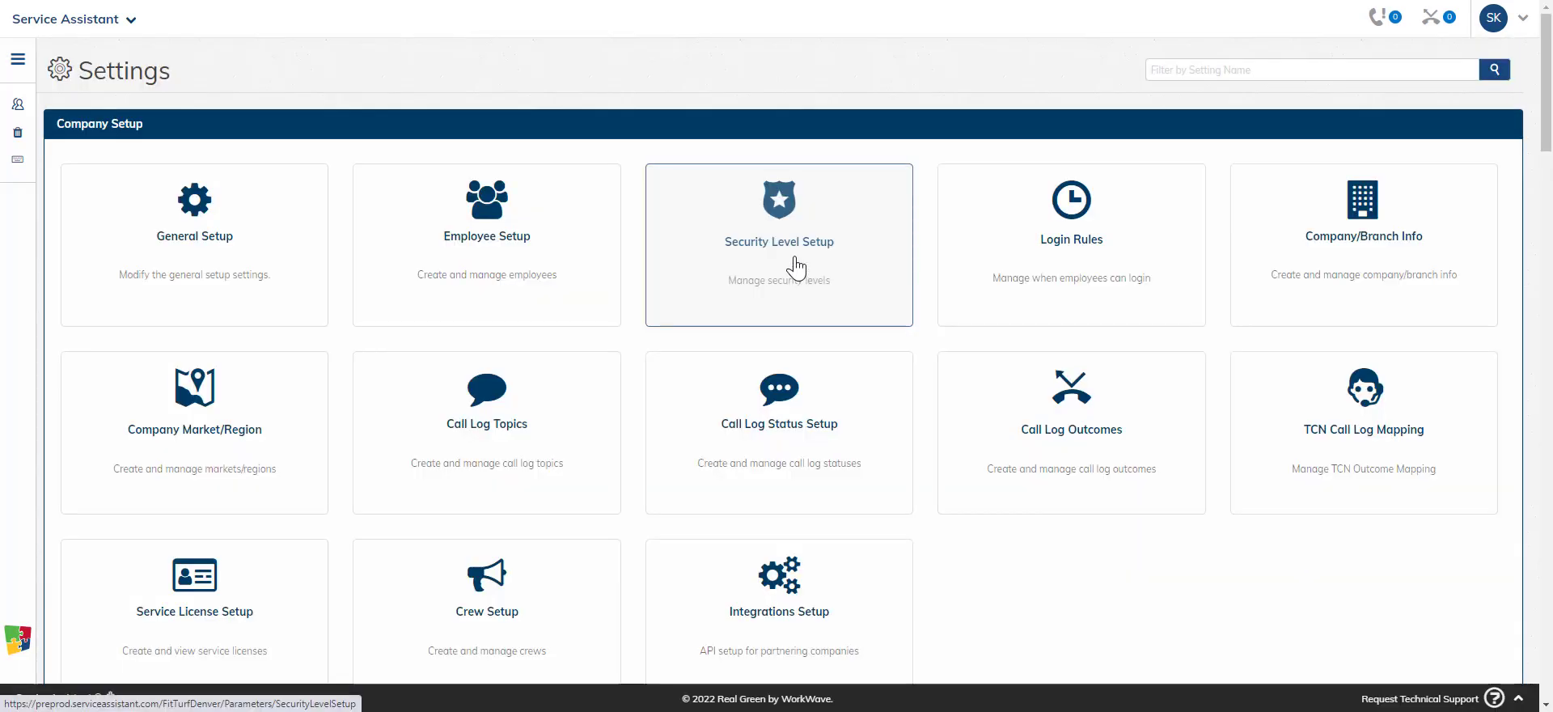
pyautogui.click(796, 267)
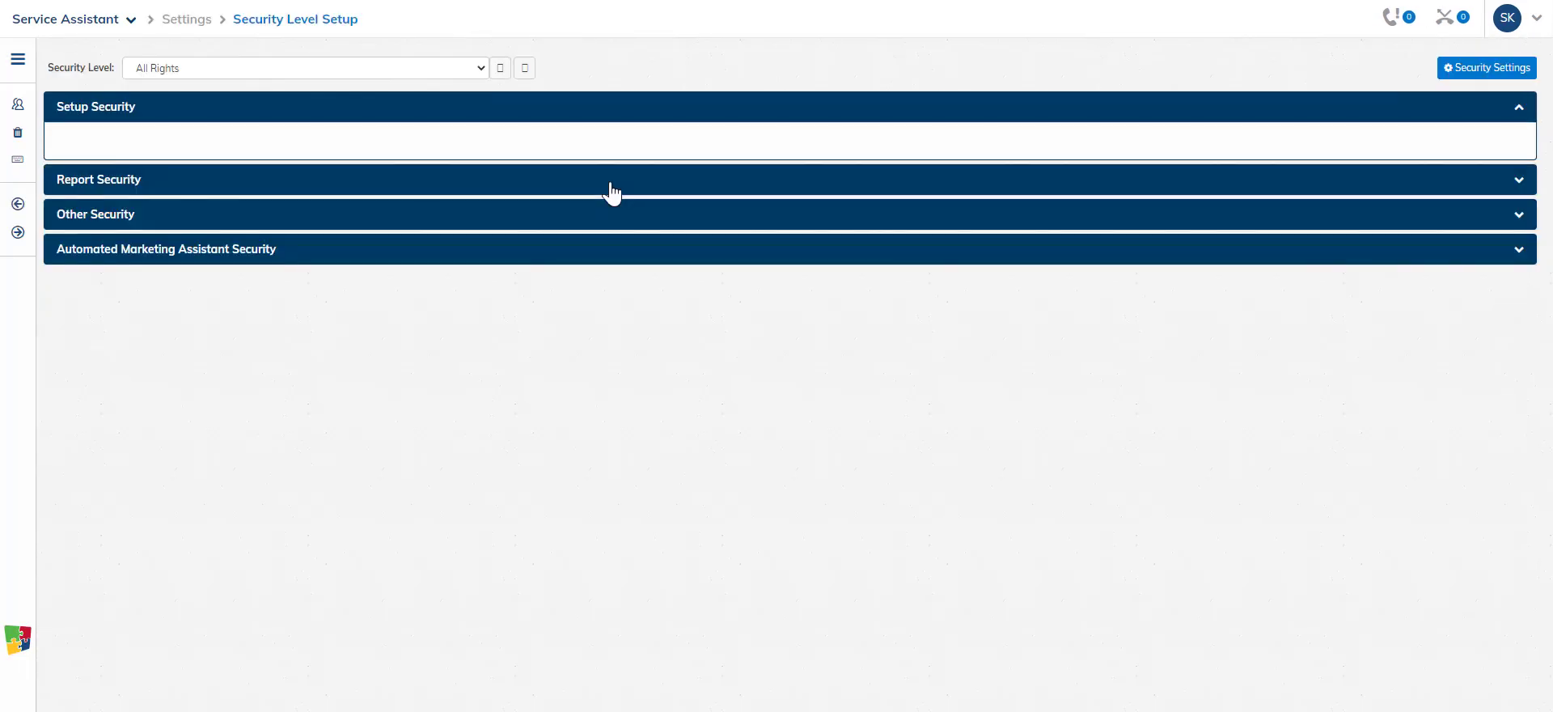
# Step: Under Report Security, grant All on the RGPP Reconciliation Tool row and save
pyautogui.click(612, 193)
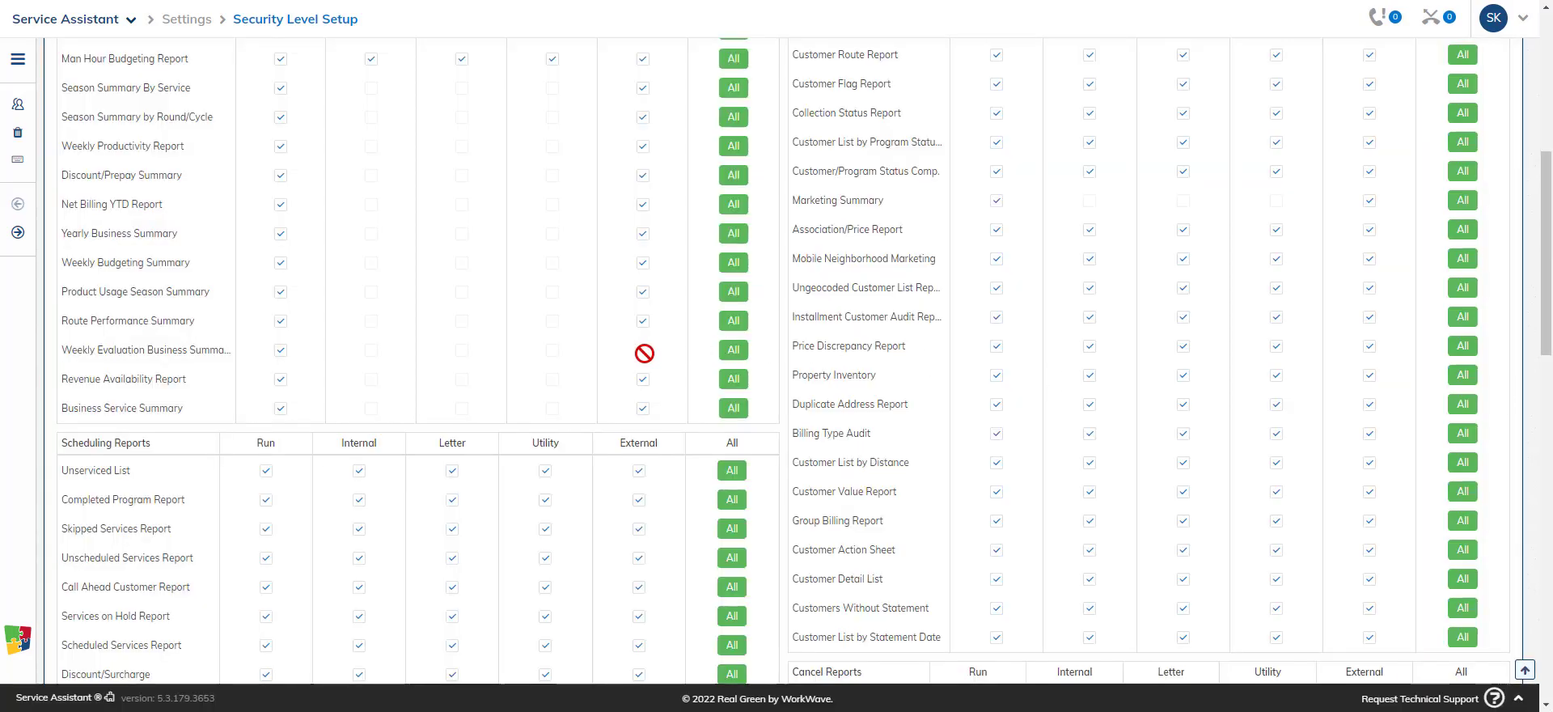
pyautogui.scroll(-4, 644, 353)
pyautogui.scroll(-2, 644, 352)
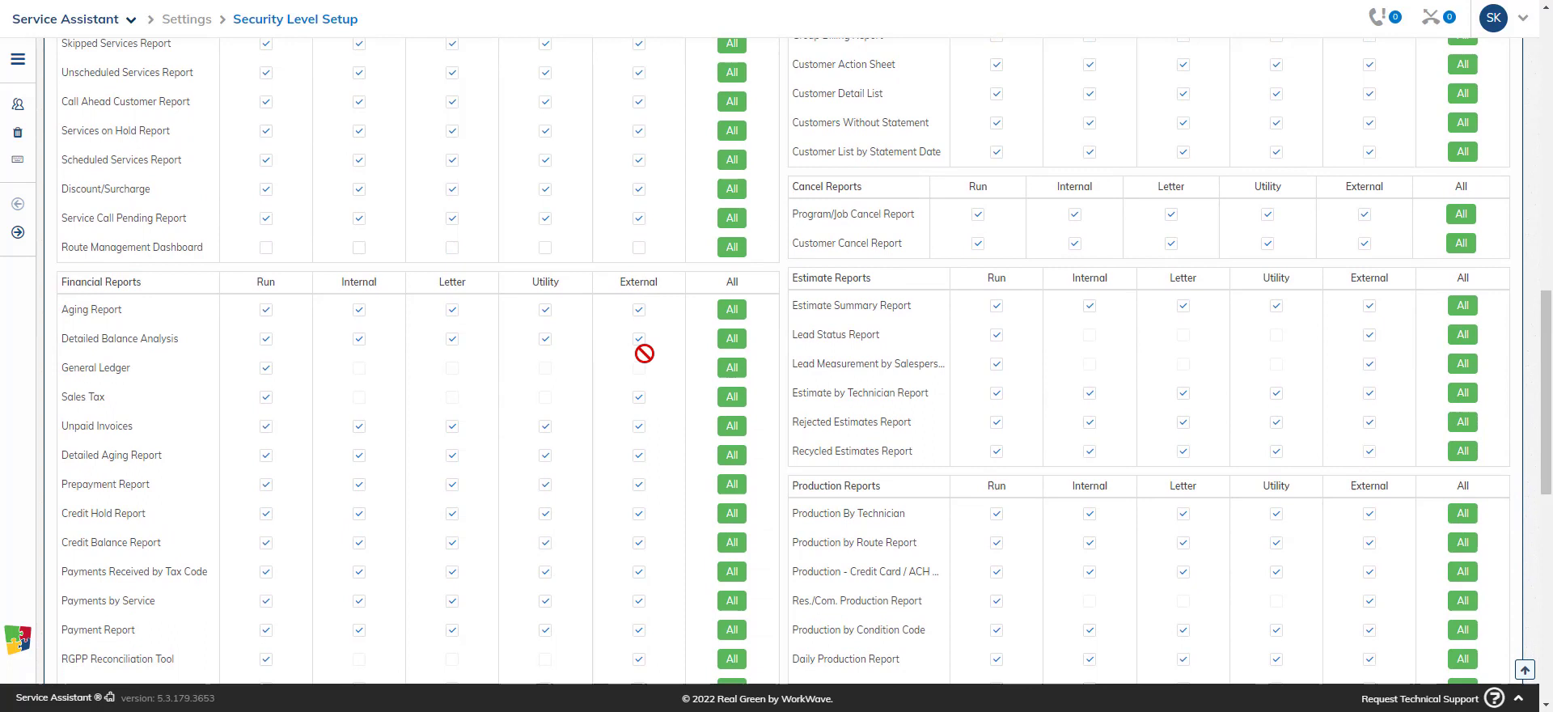
pyautogui.scroll(-2, 644, 352)
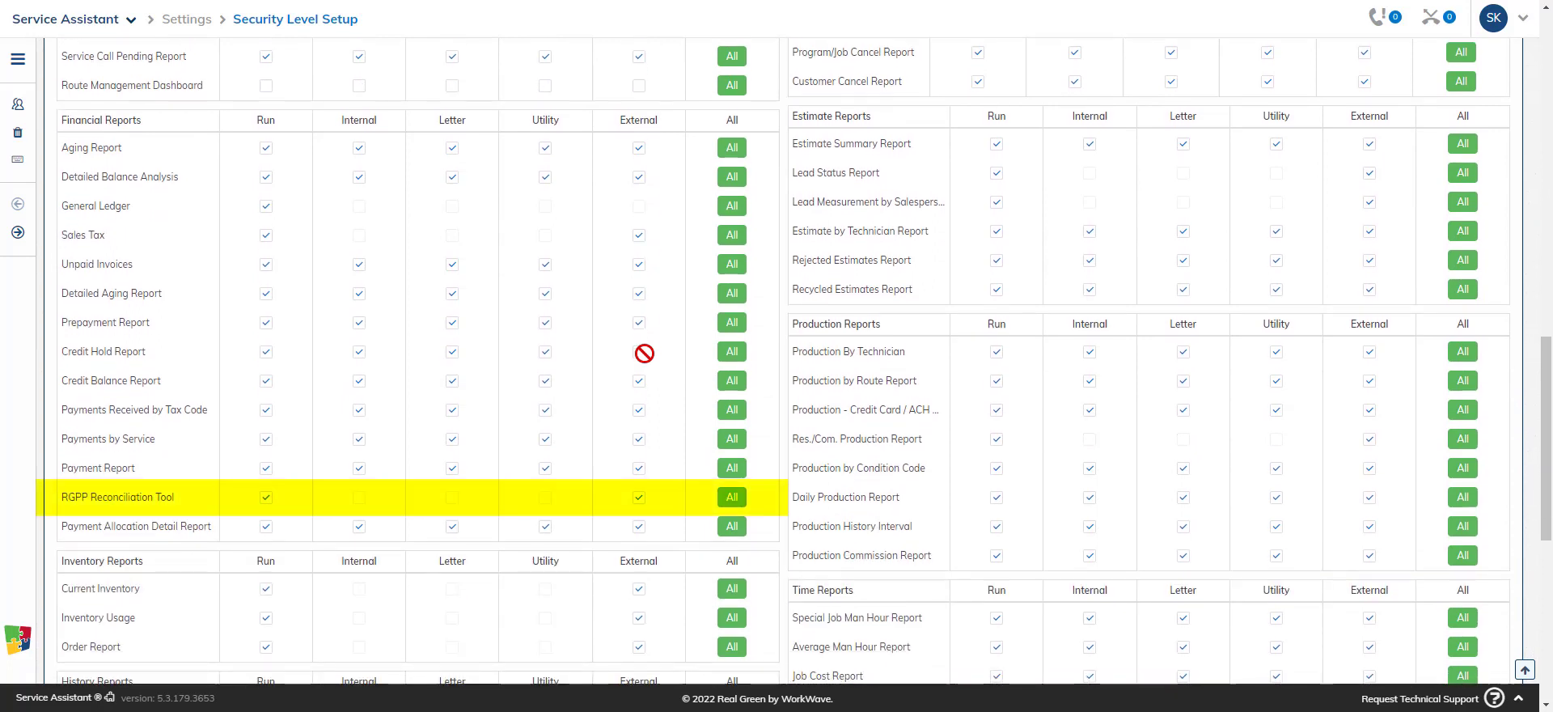
pyautogui.click(728, 499)
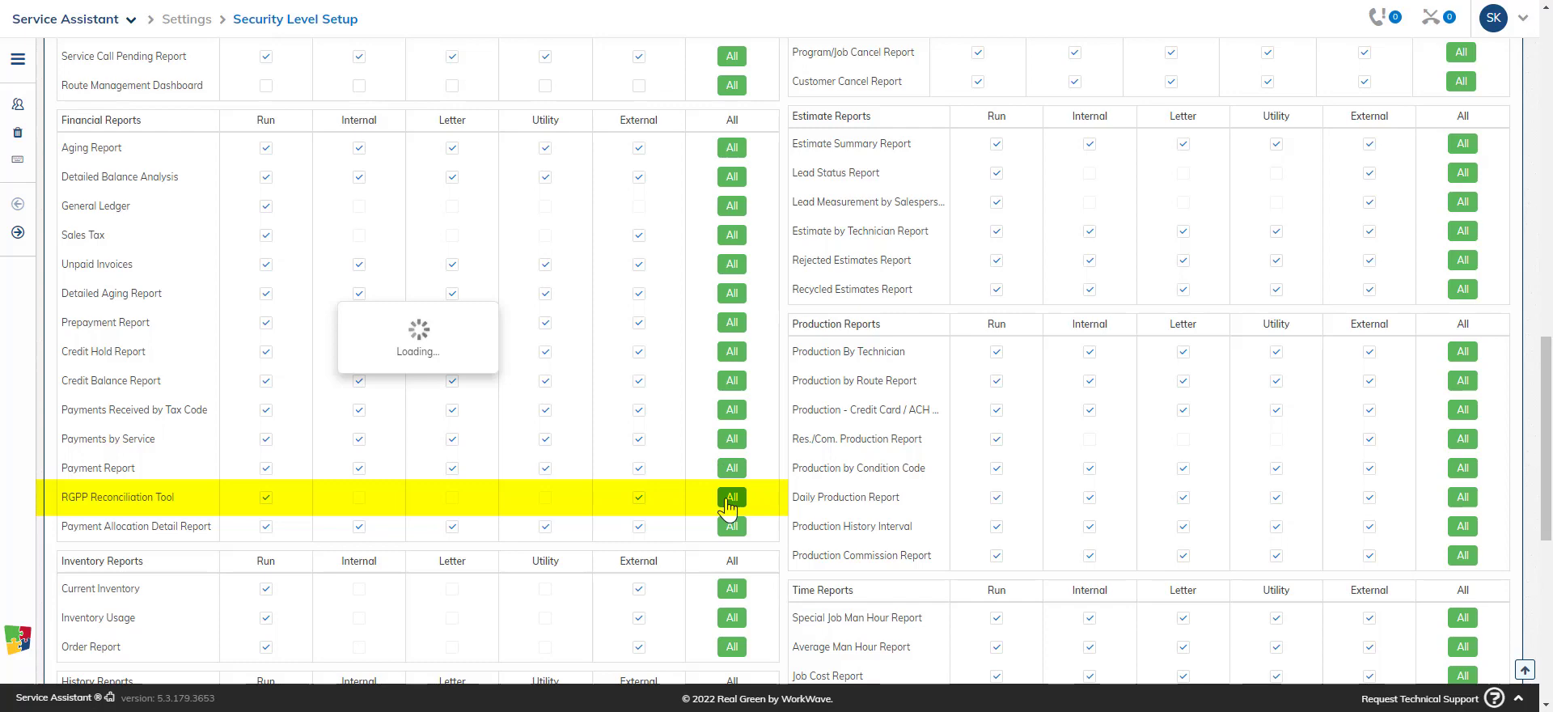
pyautogui.scroll(-5, 1167, 509)
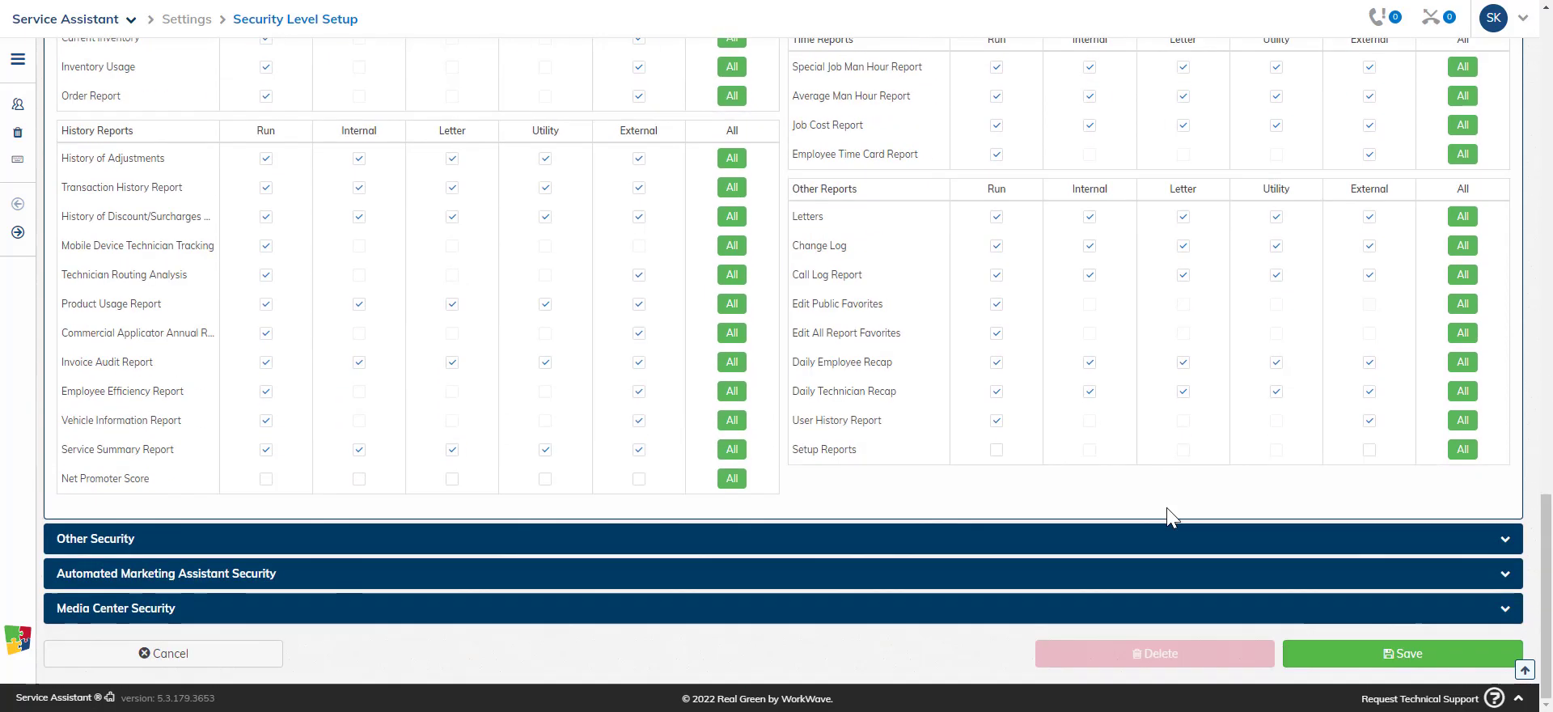
pyautogui.click(1336, 656)
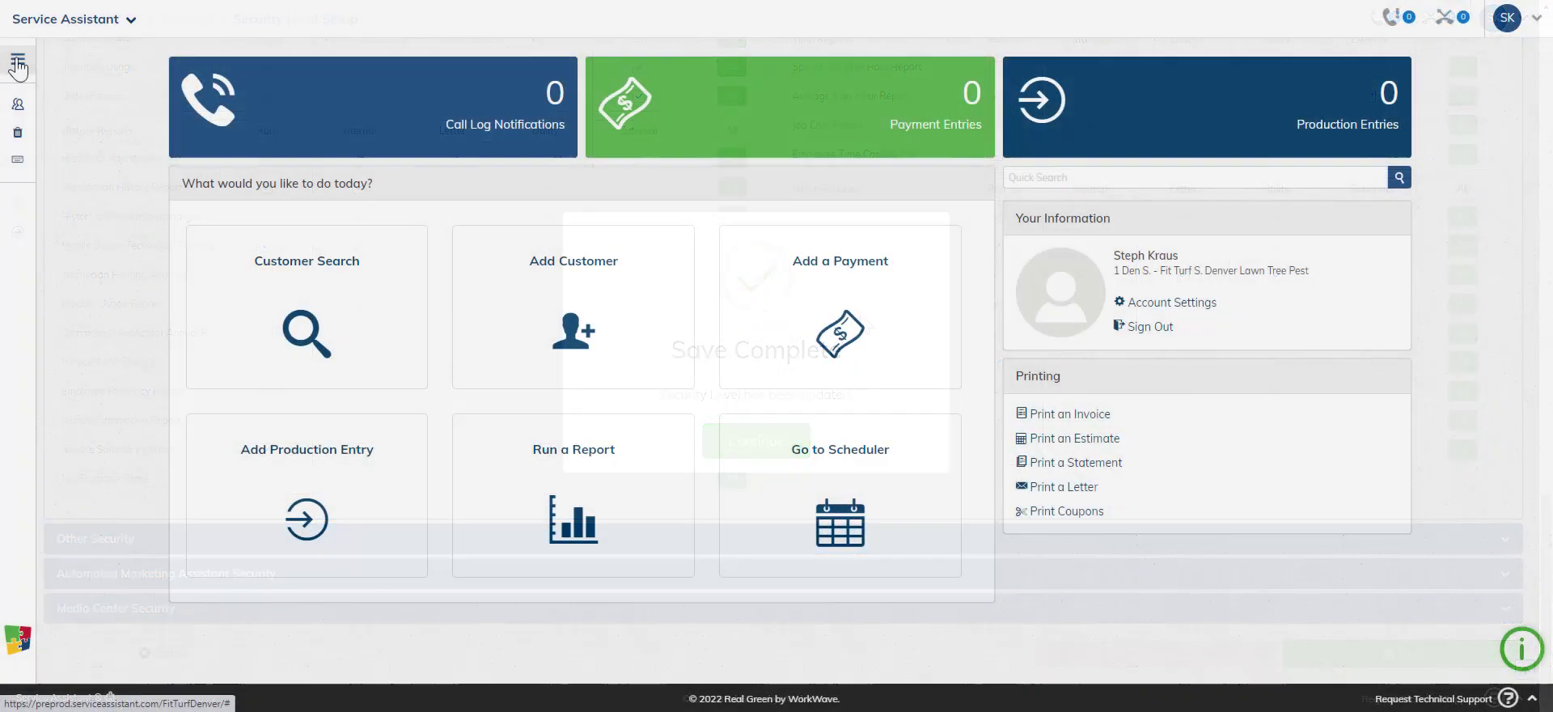
# Step: Dismiss the save confirmation and open the RGPP Reconciliation Tool card under Financial Reports
pyautogui.click(17, 59)
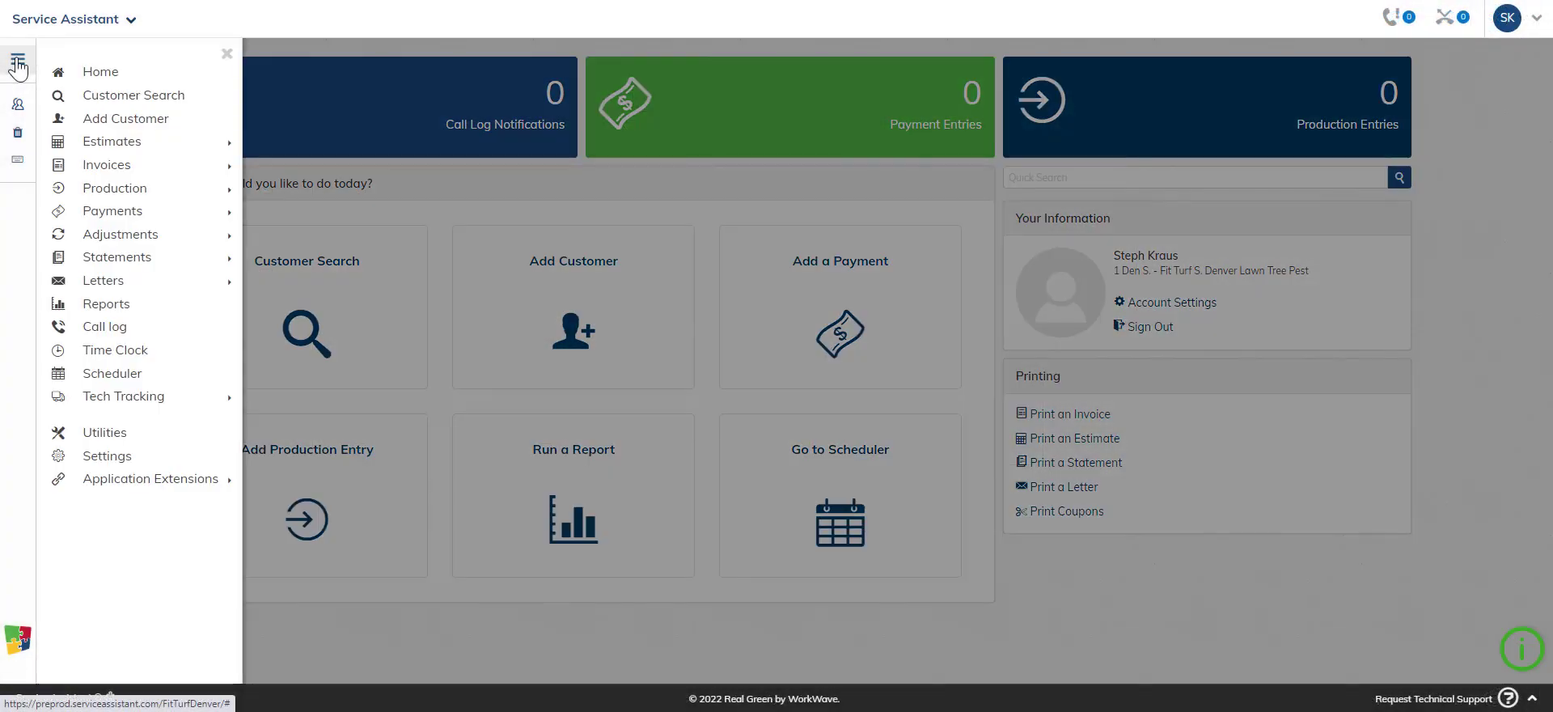
pyautogui.click(121, 310)
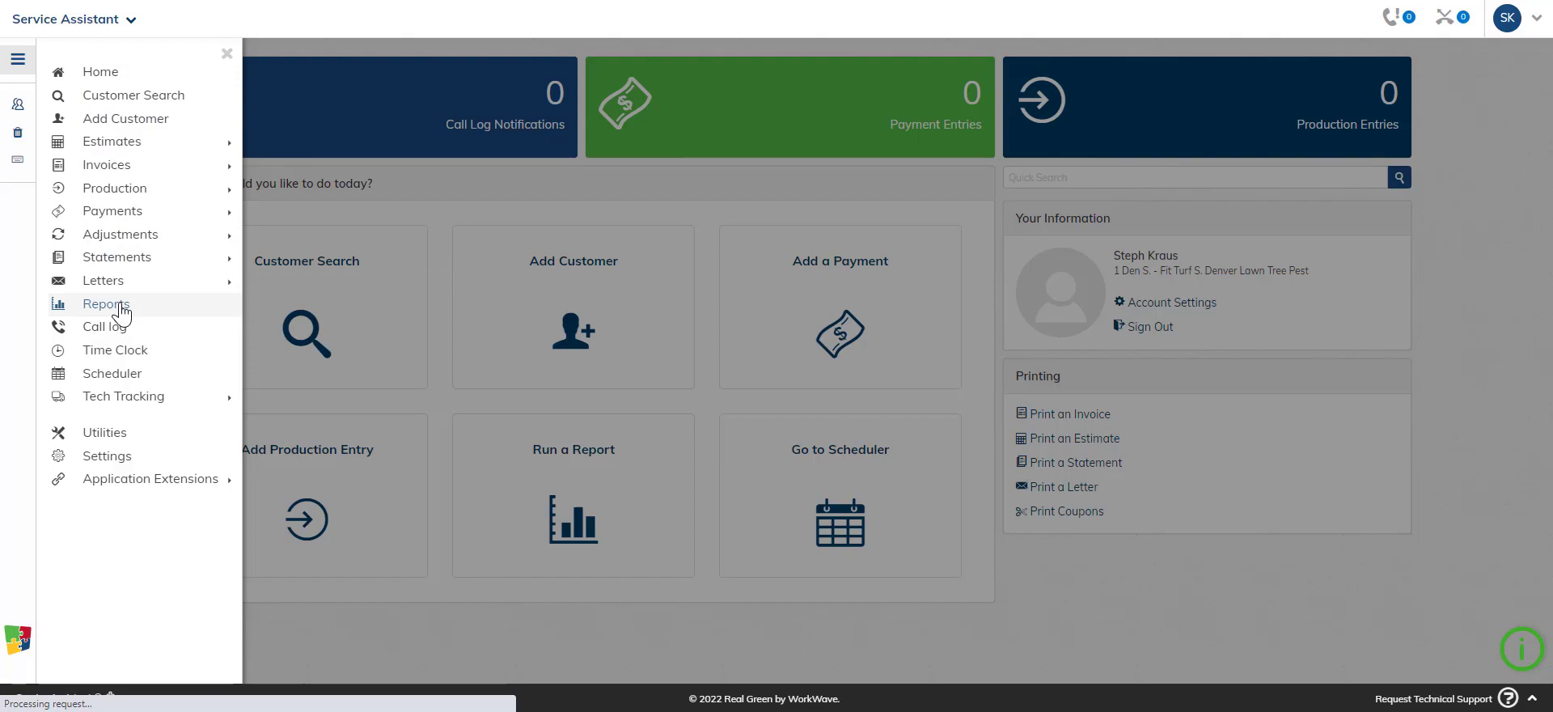
pyautogui.scroll(-2, 819, 488)
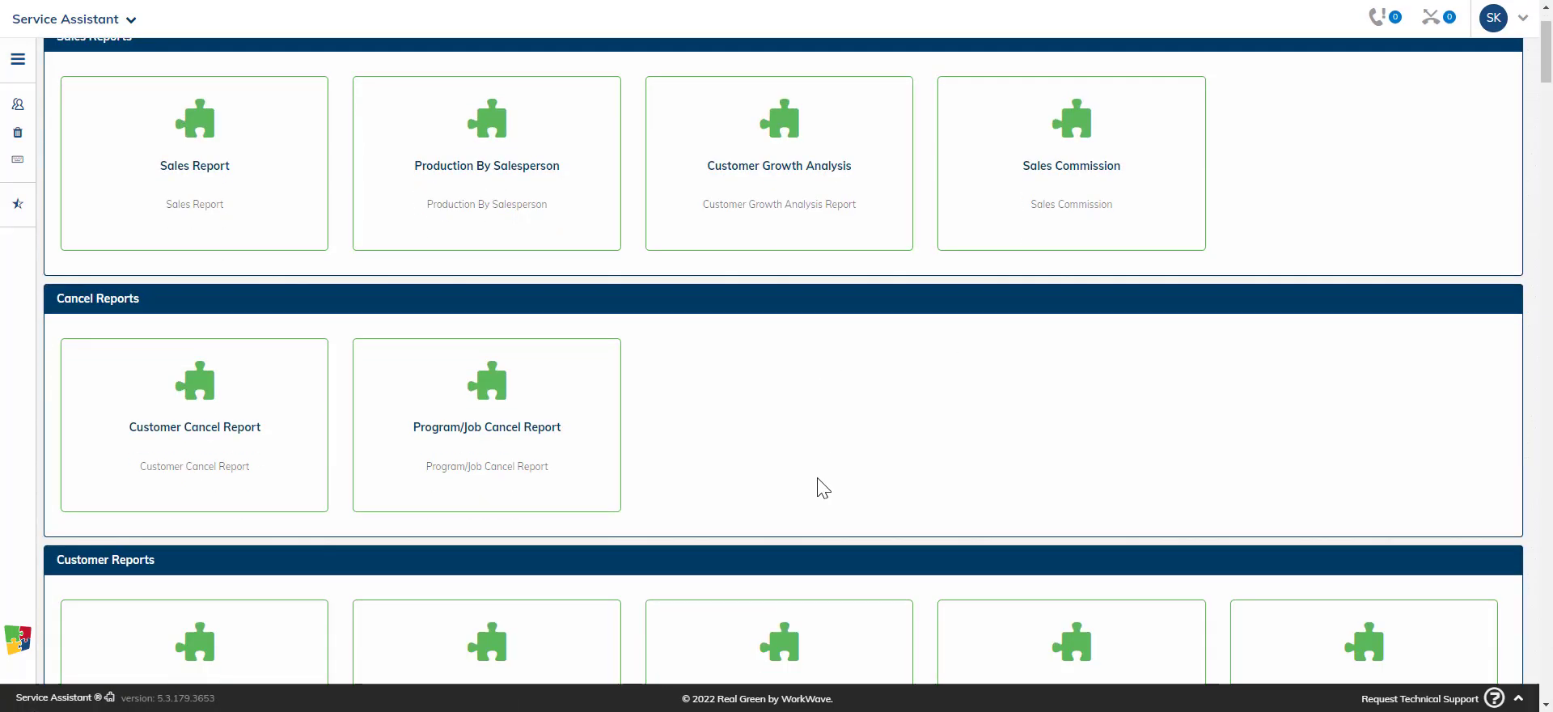
pyautogui.scroll(-5, 819, 488)
pyautogui.scroll(-7, 819, 490)
pyautogui.scroll(-10, 819, 492)
pyautogui.scroll(-5, 818, 491)
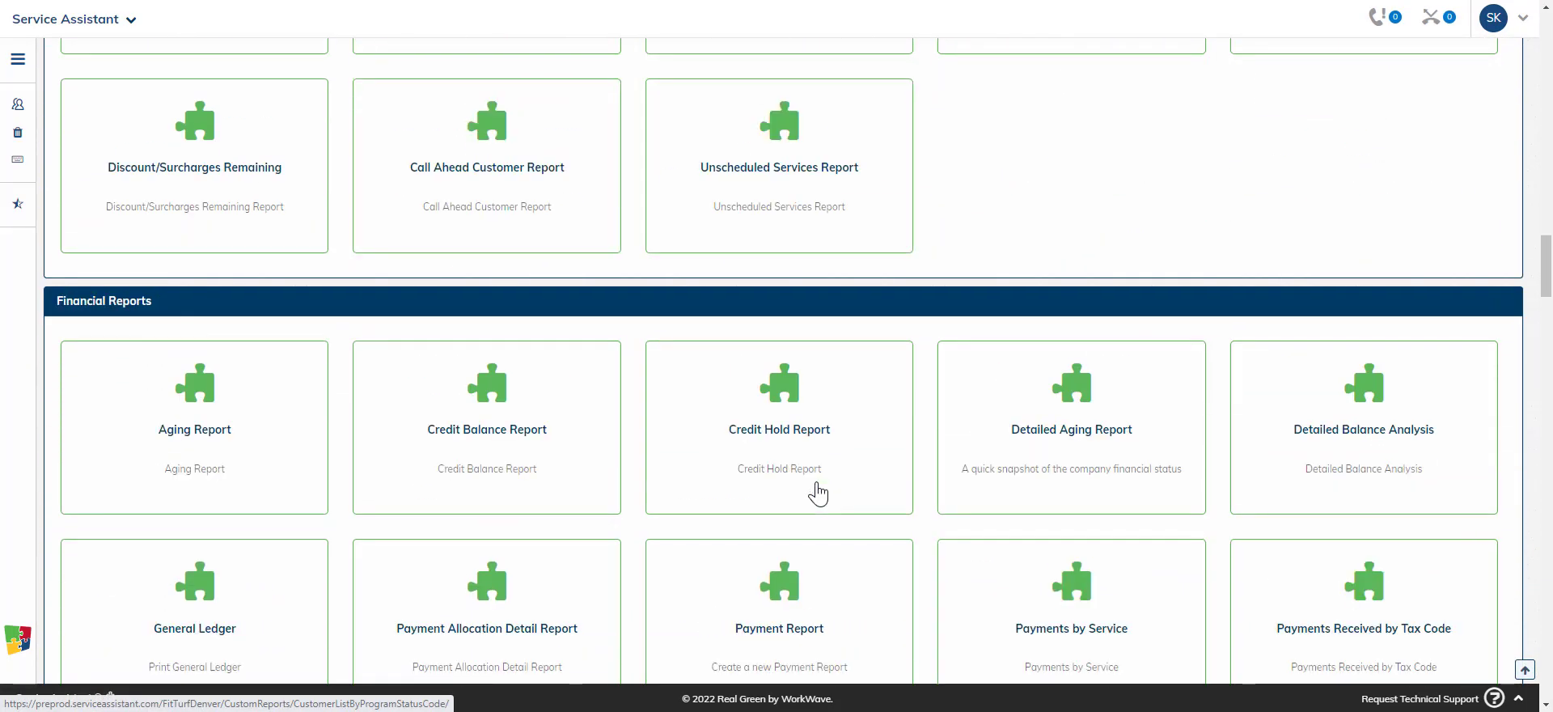
pyautogui.scroll(-4, 819, 492)
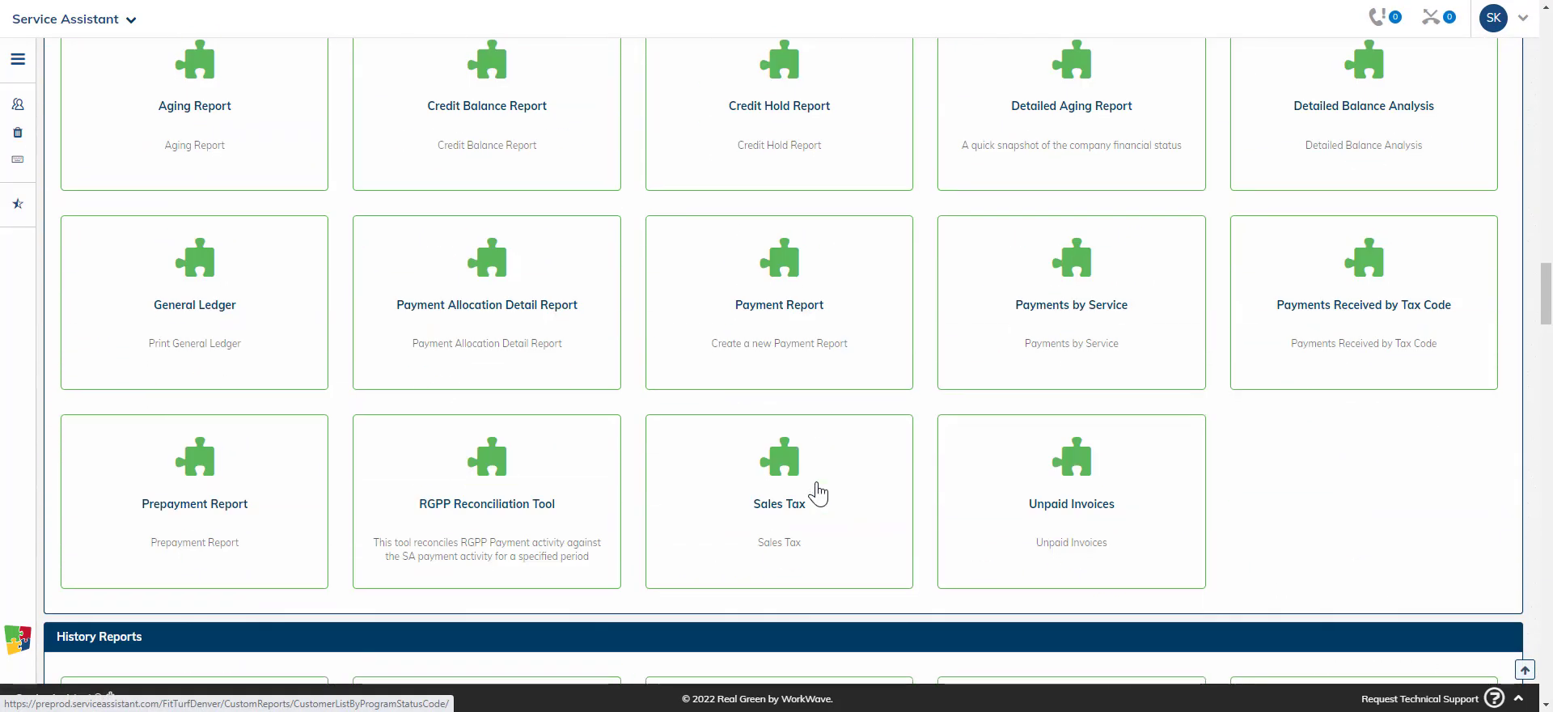
pyautogui.click(547, 495)
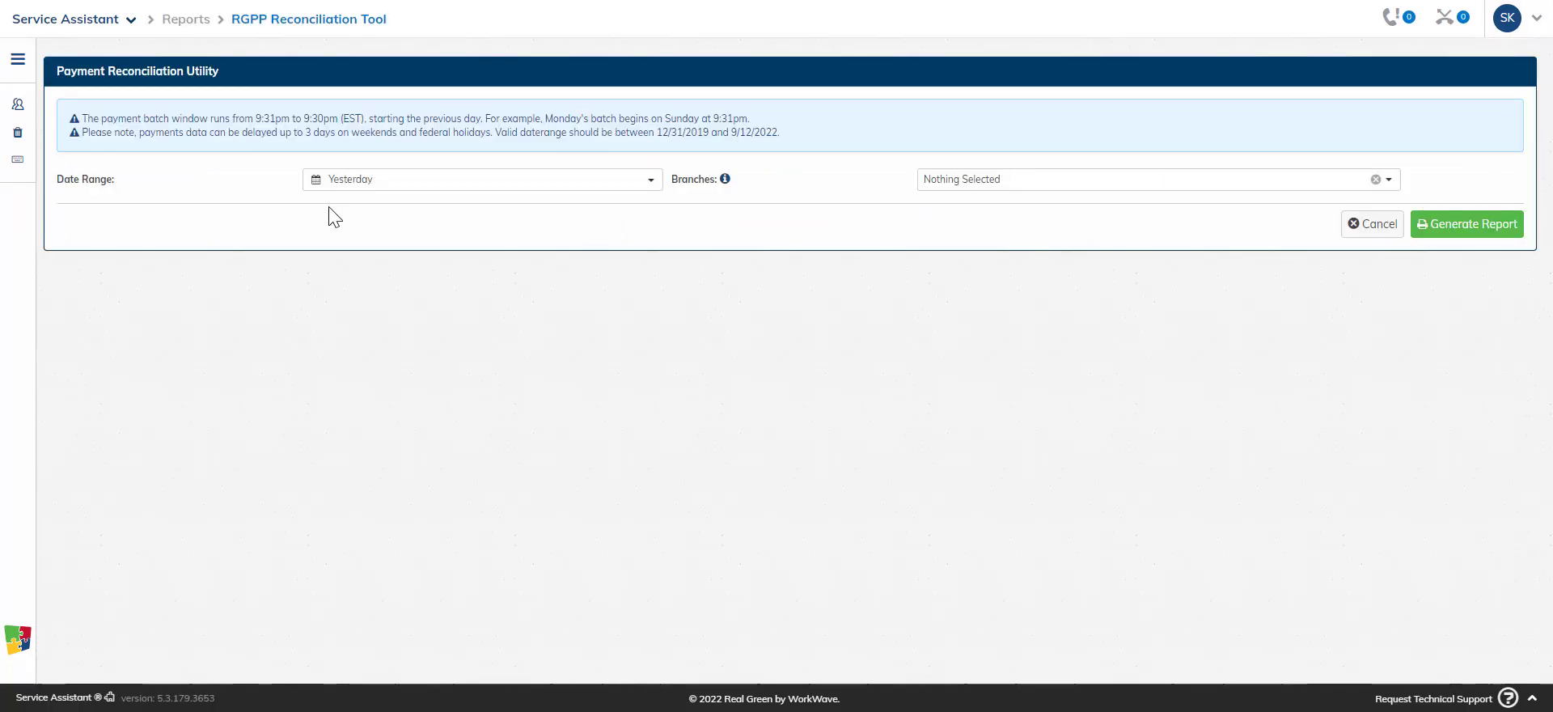
# Step: Set the date range to 09/06/2022 and select all seven branches
pyautogui.click(407, 192)
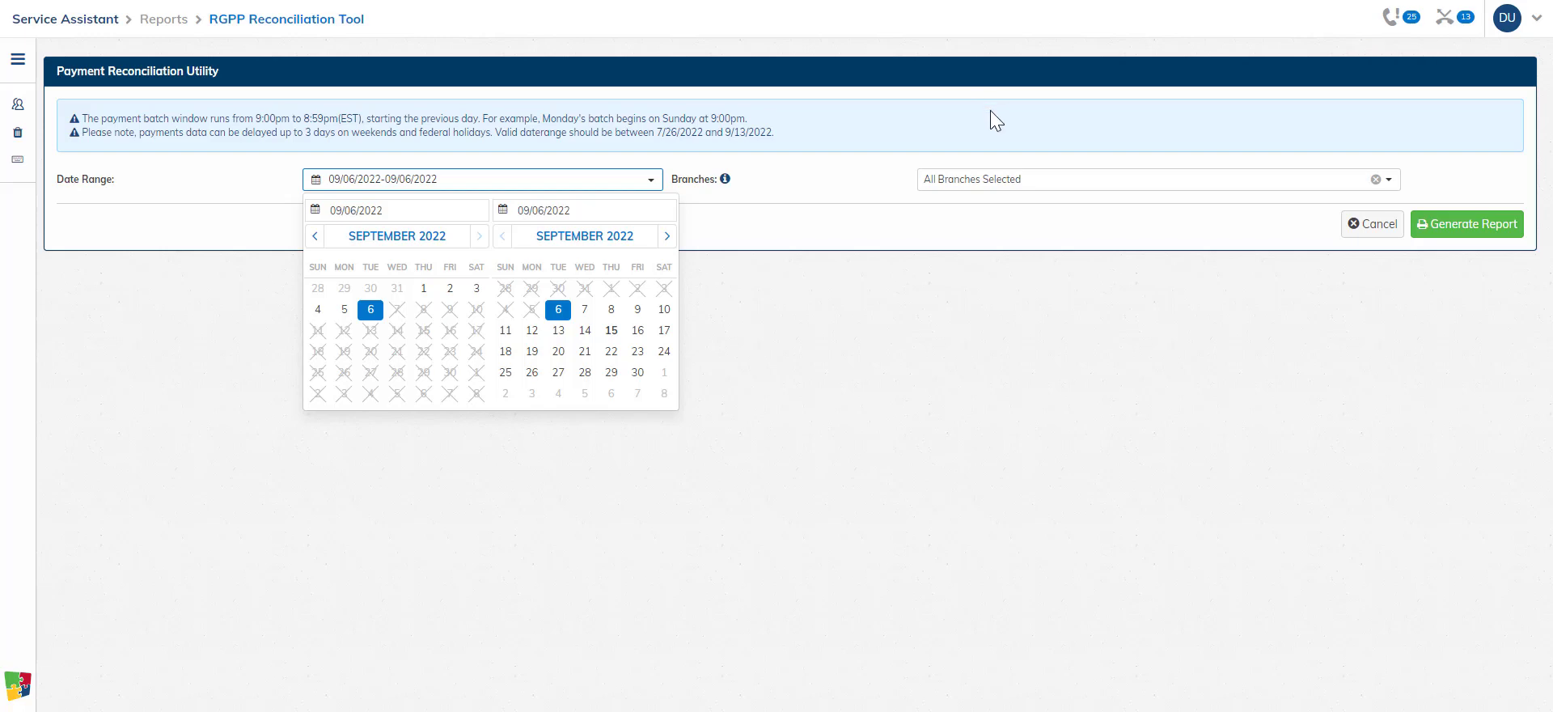
pyautogui.click(1003, 178)
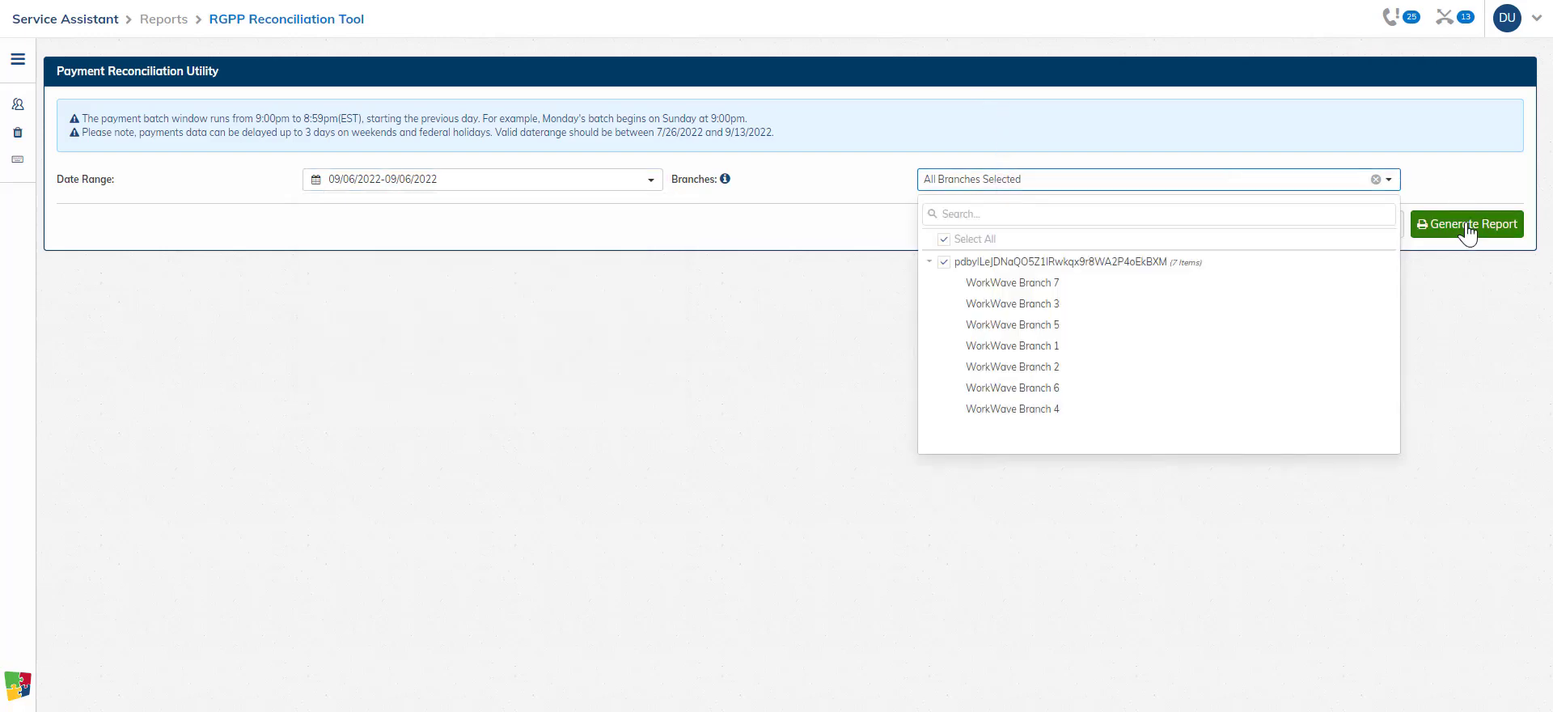
# Step: Generate the report, showing 596 sales totaling $67,575.51 with $64,663.14 deposited
pyautogui.click(1468, 226)
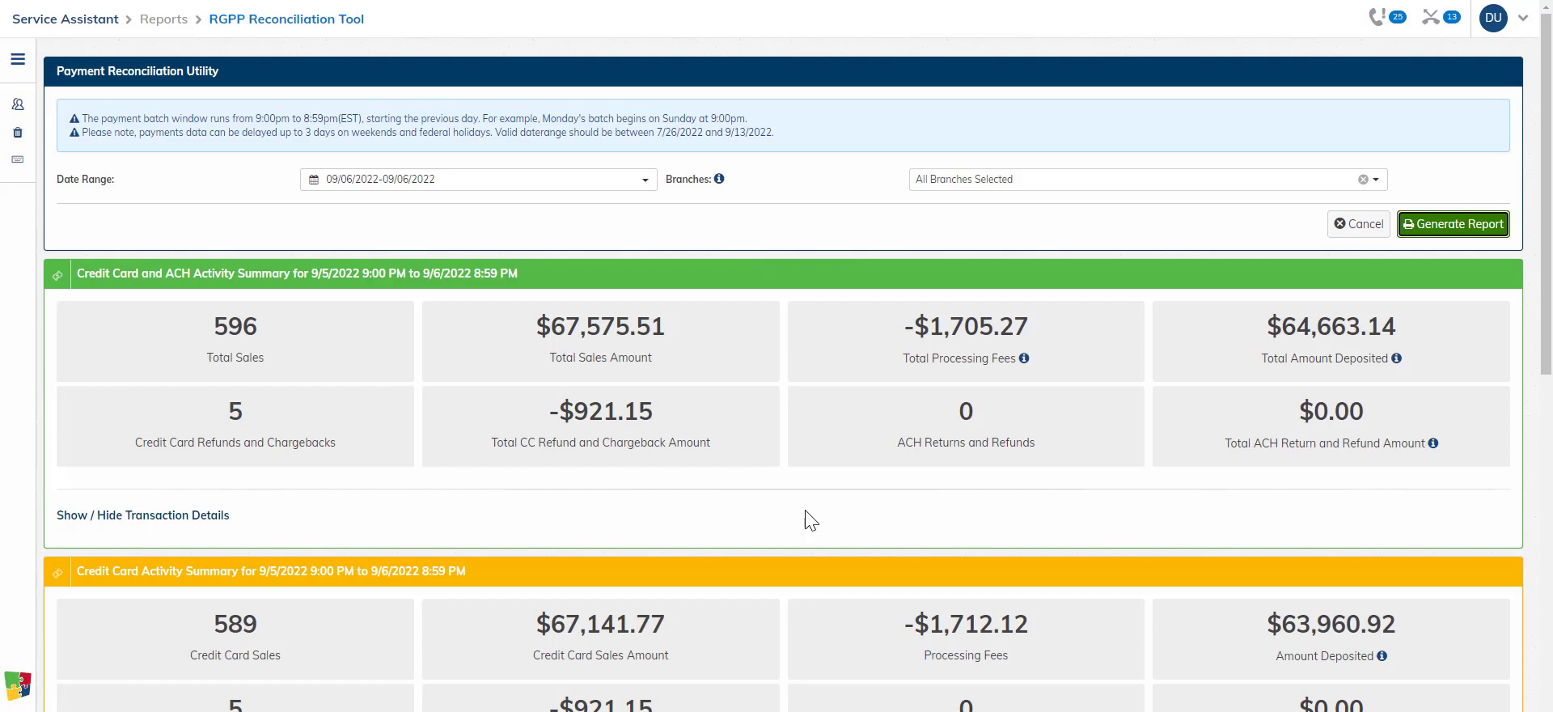